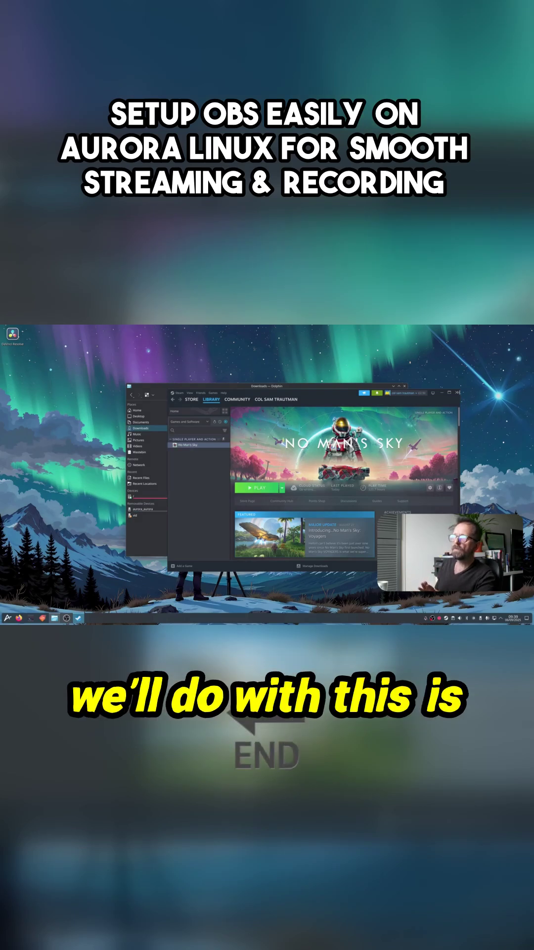
Close the Steam game library and Dolphin Downloads windows.
click(455, 392)
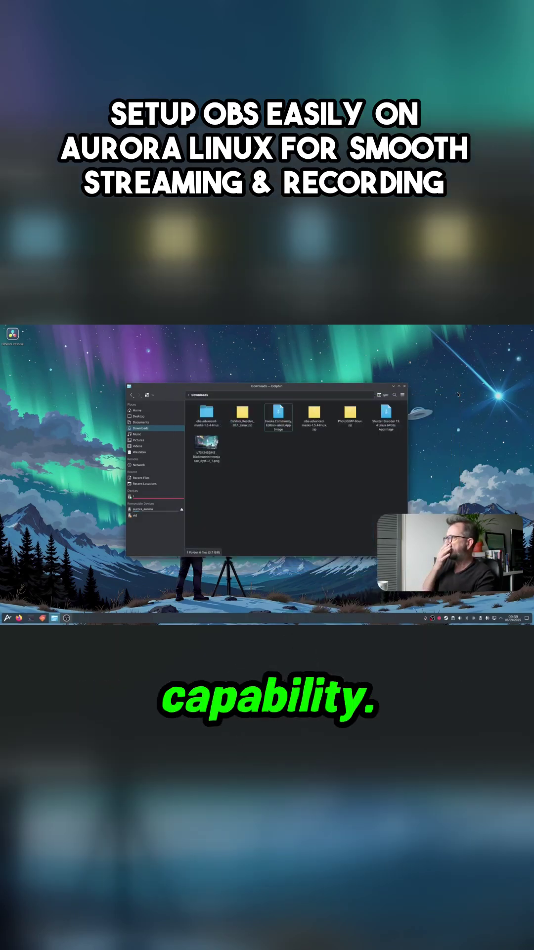
click(404, 385)
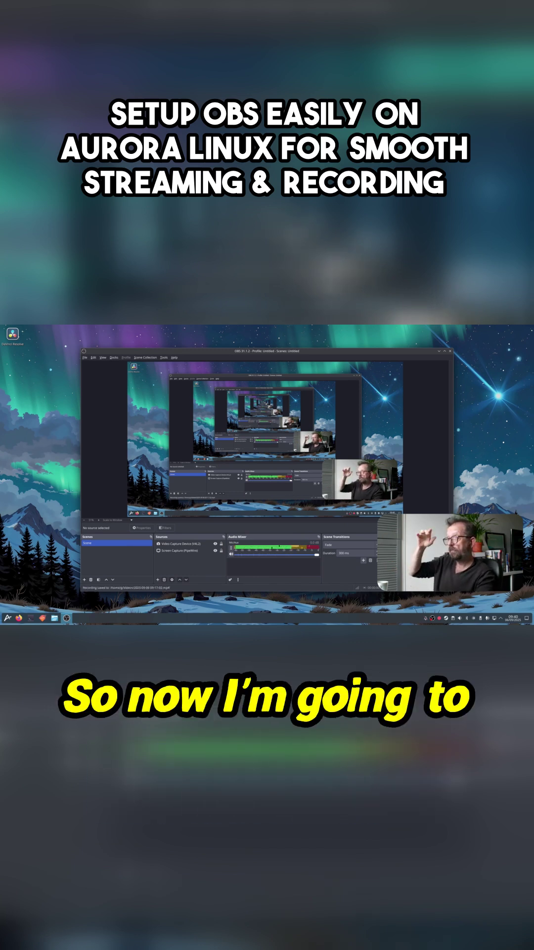
Close OBS Studio, leaving the bare Aurora Linux desktop.
click(441, 350)
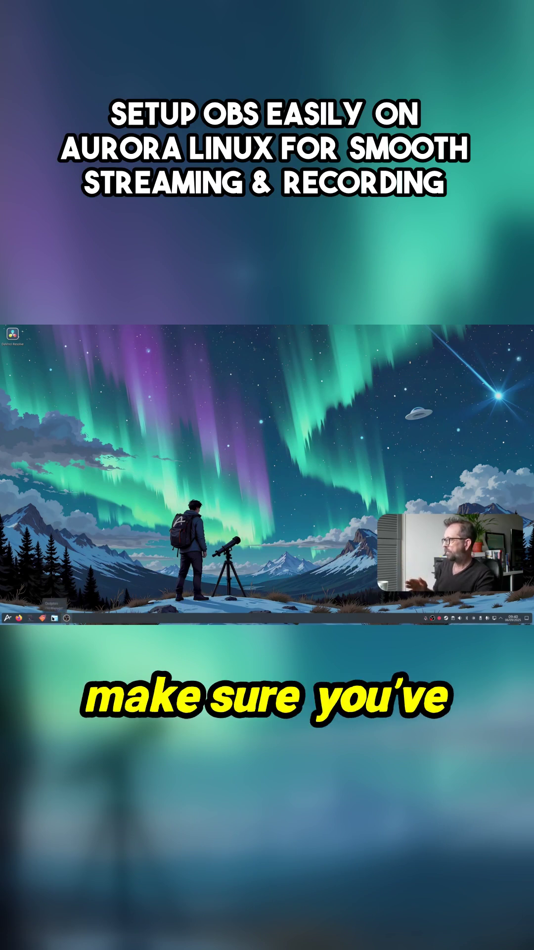
click(55, 618)
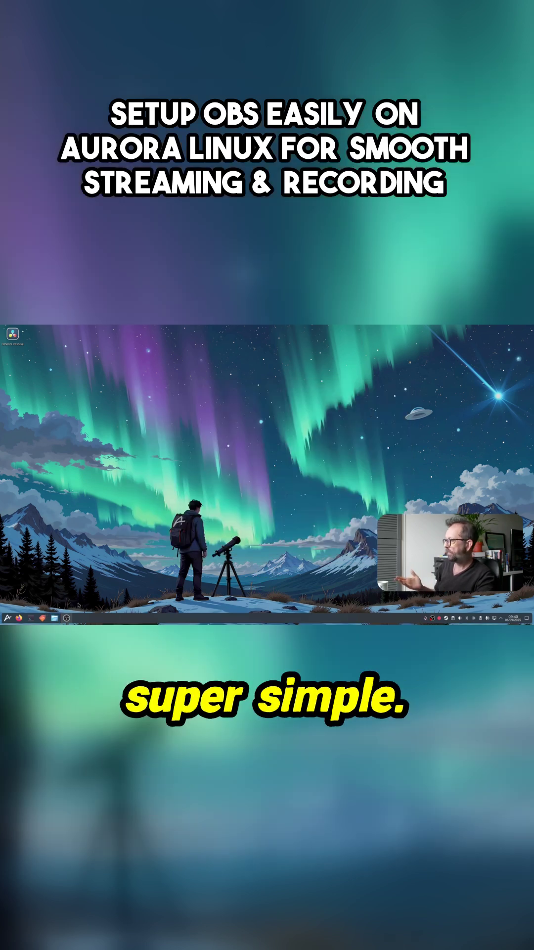
click(31, 618)
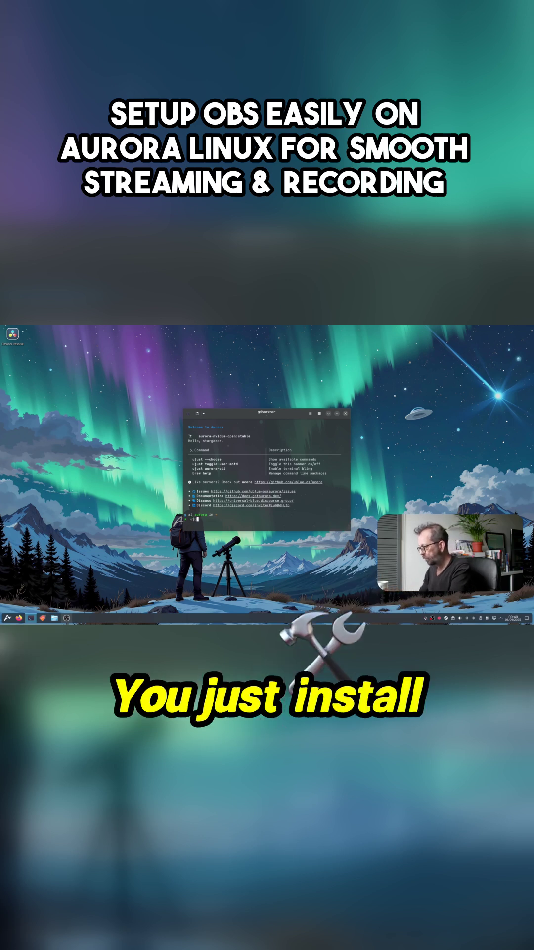
text(ujust ins)
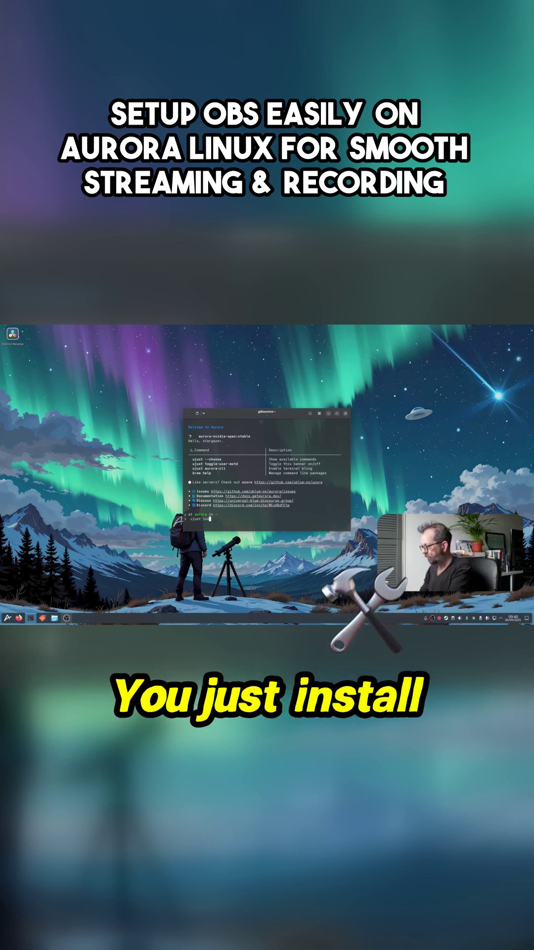
text(tall-re)
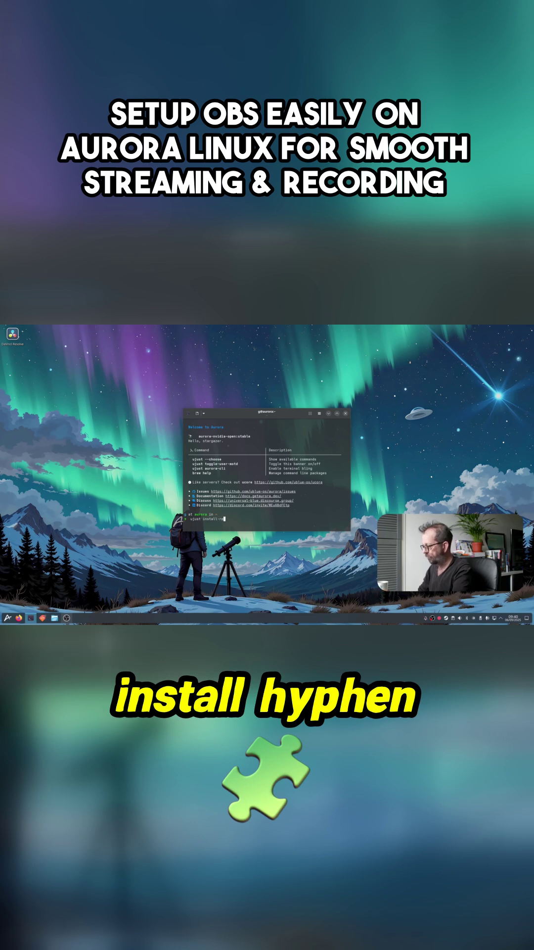
text(lve)
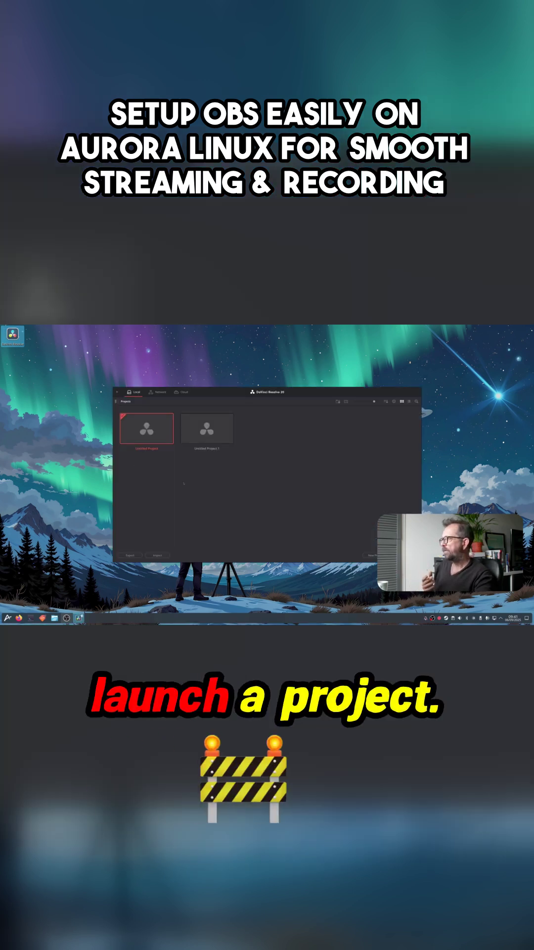
Start a new project from the DaVinci Resolve Project Manager.
click(153, 556)
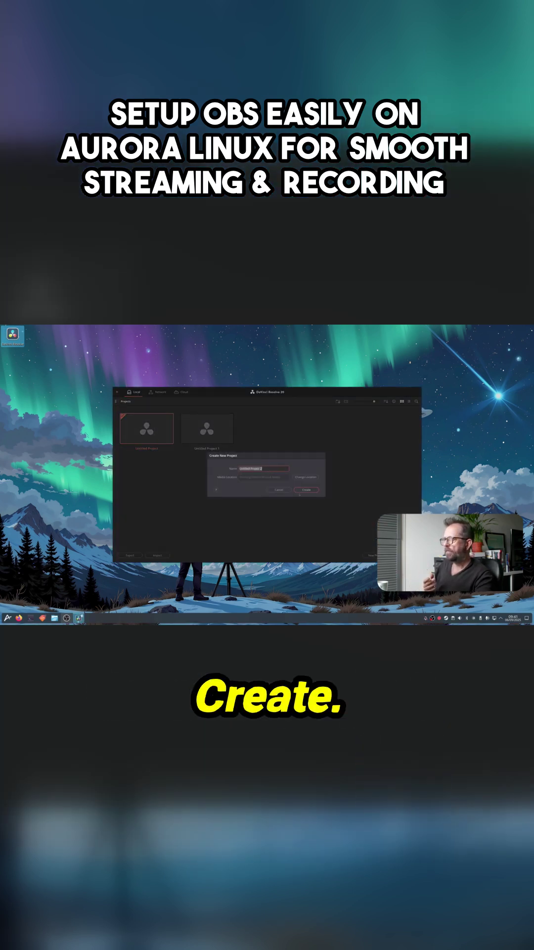